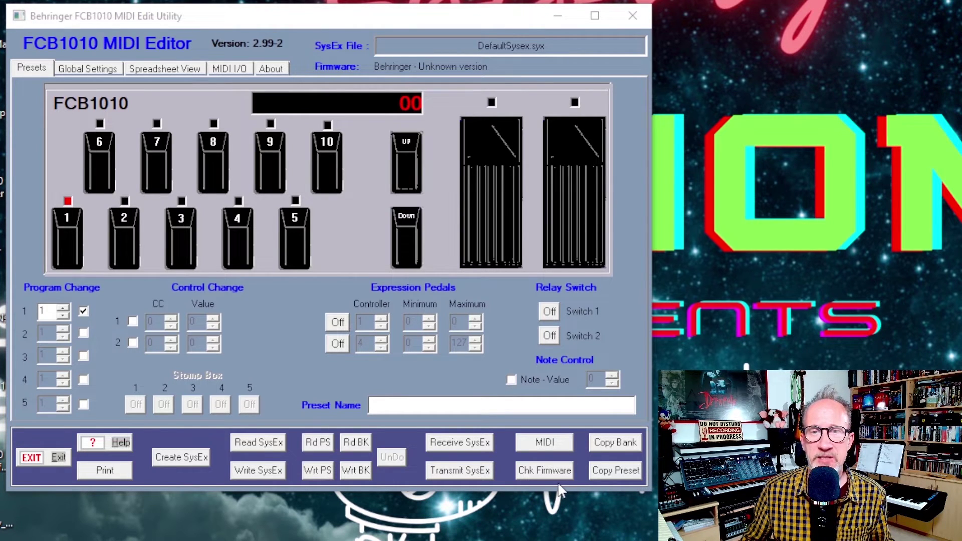
# - Open the MIDI device setup and set the MIDI In device to UMC404HD 192k MIDI In
pyautogui.click(544, 451)
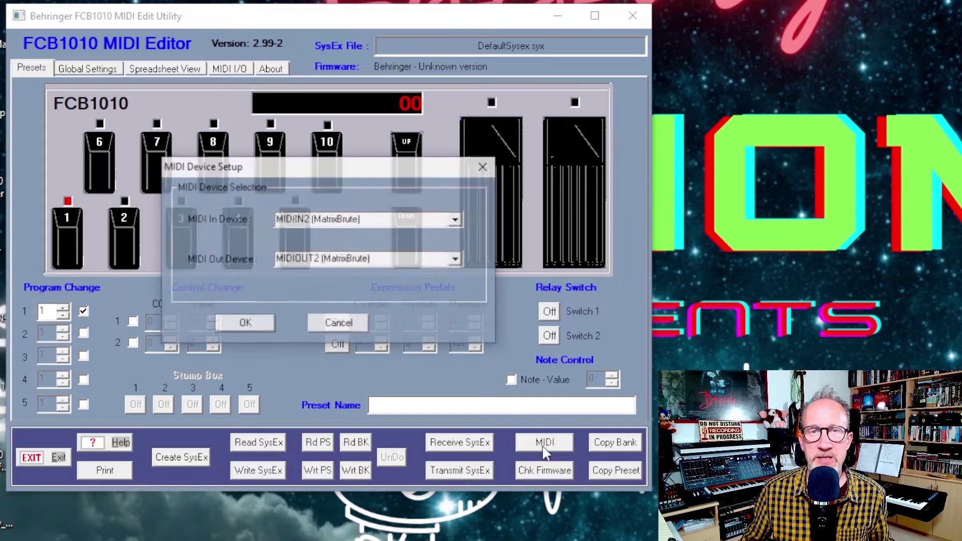
pyautogui.click(455, 220)
pyautogui.scroll(-2, 389, 263)
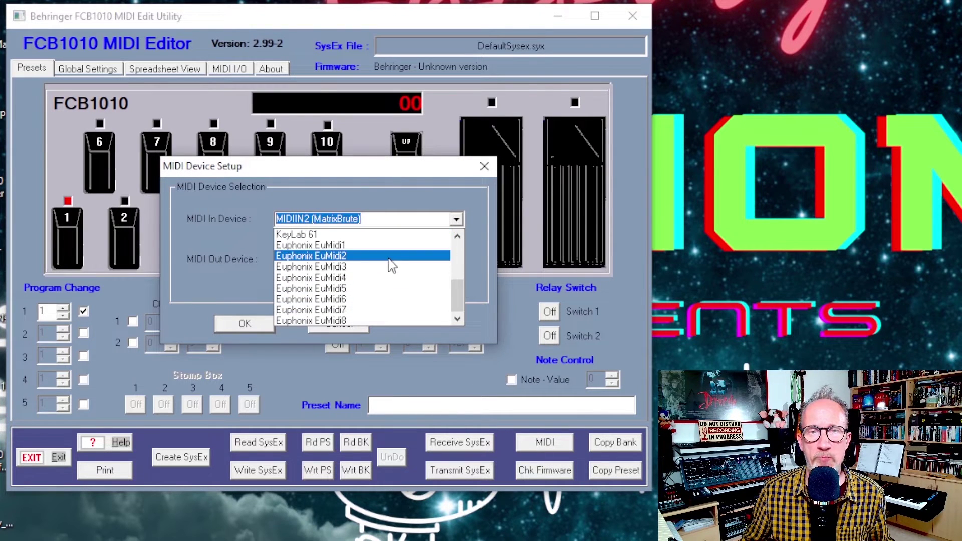
pyautogui.scroll(3, 390, 262)
pyautogui.click(391, 273)
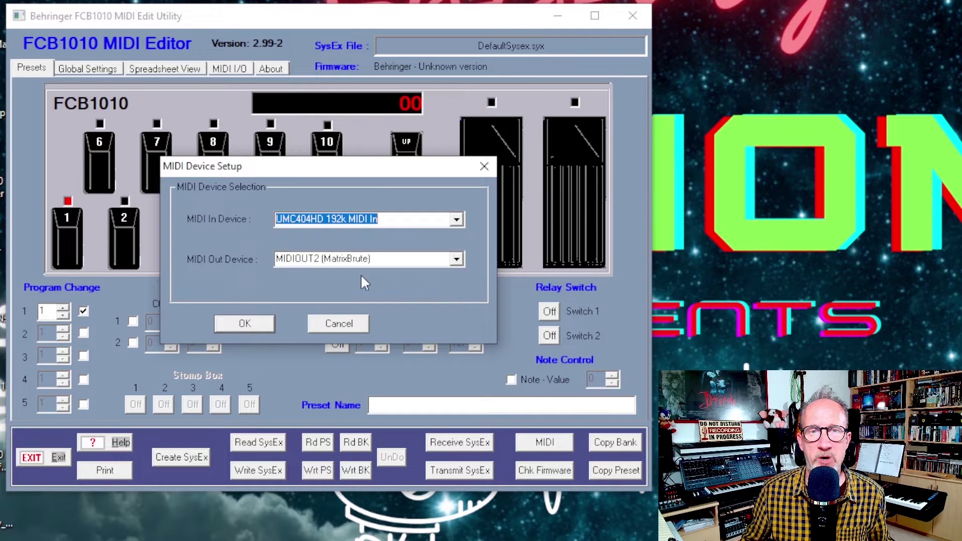
# - Set the MIDI Out device to UMC404HD 192k MIDI Out, confirm the setup and check the pedalboard's firmware
pyautogui.click(455, 262)
pyautogui.scroll(2, 436, 274)
pyautogui.scroll(-3, 395, 285)
pyautogui.scroll(3, 400, 285)
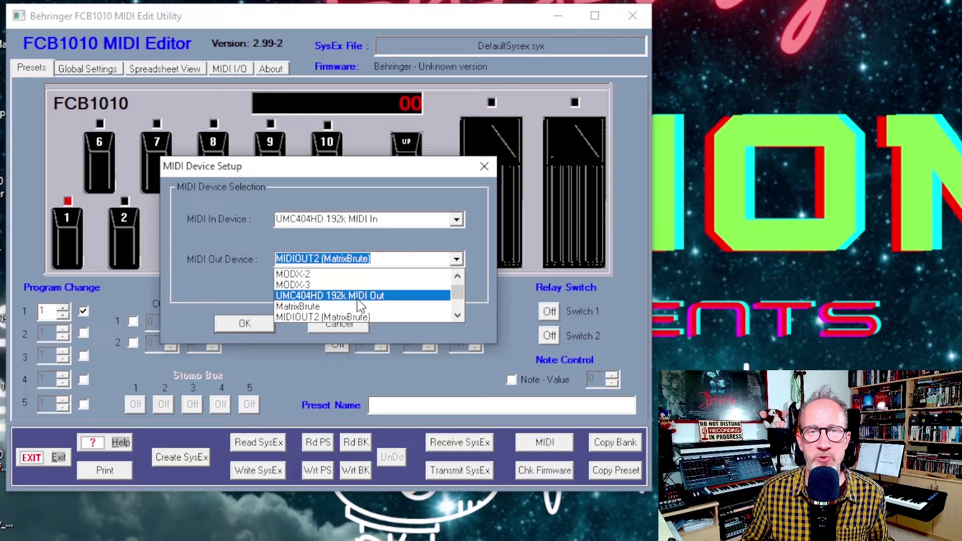
pyautogui.click(393, 298)
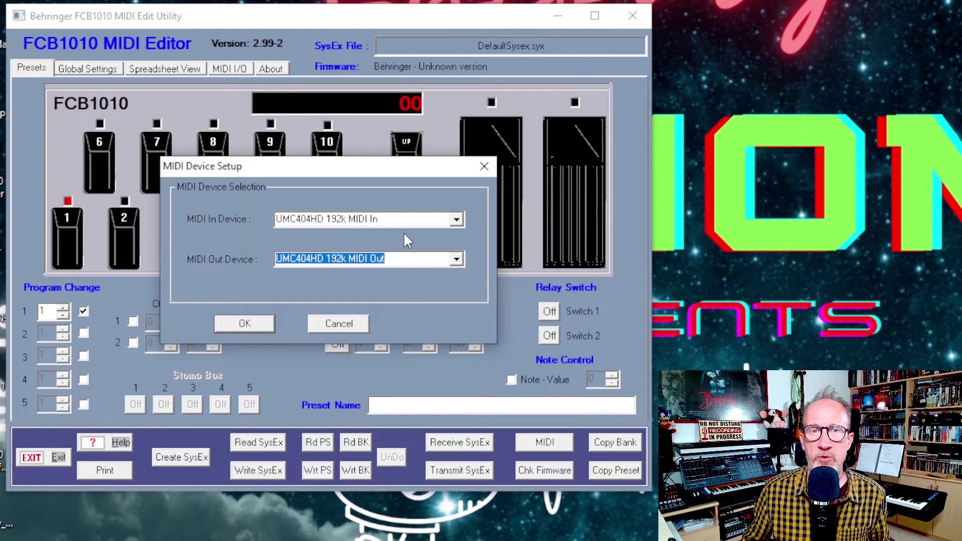
pyautogui.click(244, 324)
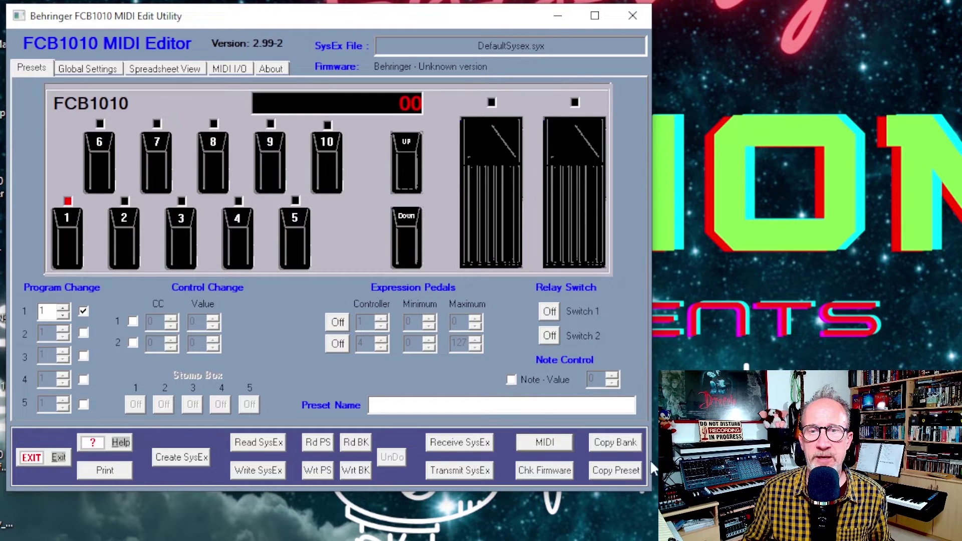
pyautogui.click(539, 471)
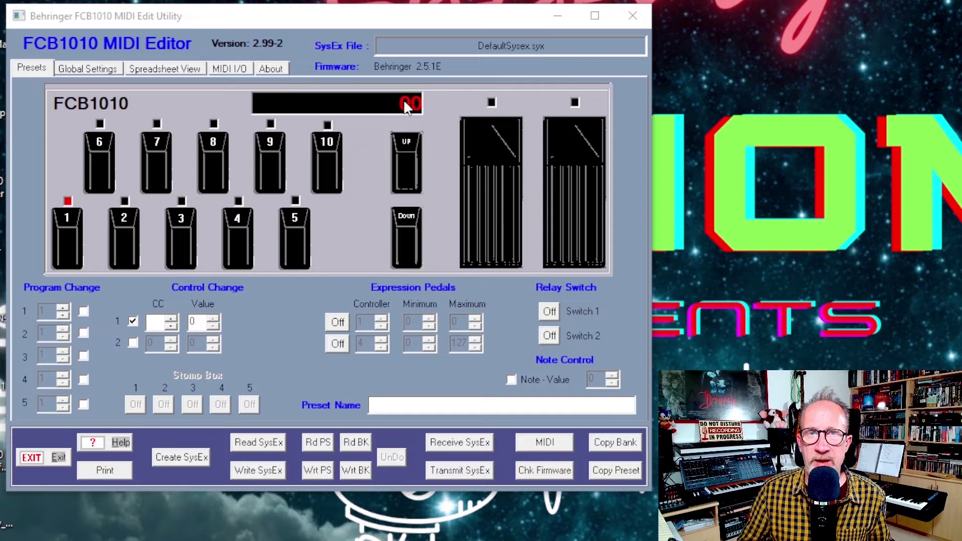
# - Browse up through the preset banks and return to bank 00
pyautogui.click(408, 184)
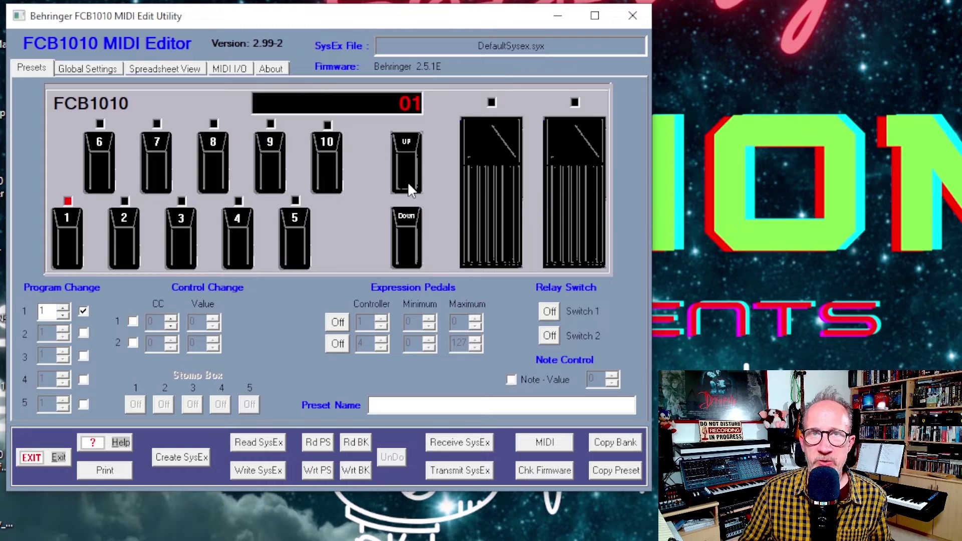
pyautogui.click(407, 181)
pyautogui.click(408, 250)
pyautogui.click(408, 251)
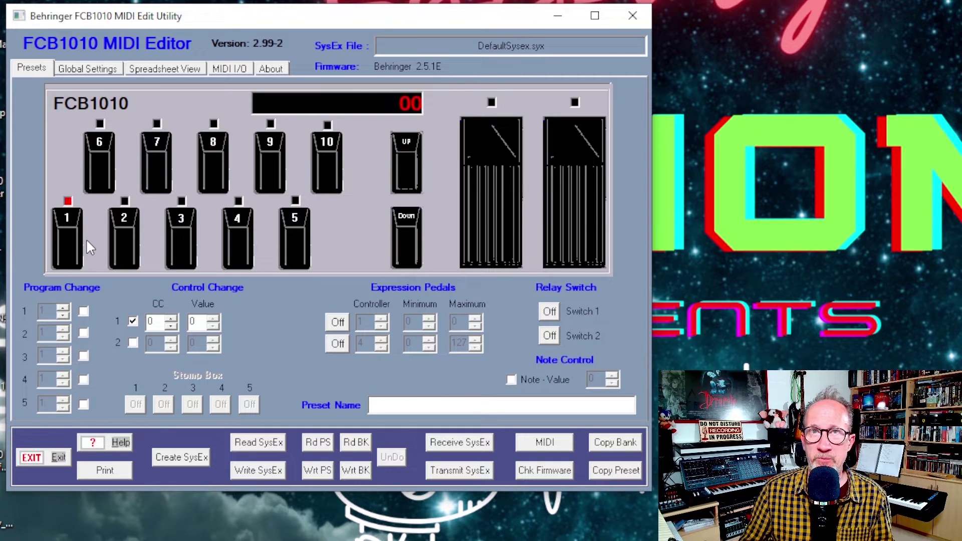
# - For preset 1 in bank 00, leave Program Change 1 disabled and enable Control Change 1 with CC 92
pyautogui.click(83, 311)
pyautogui.click(83, 311)
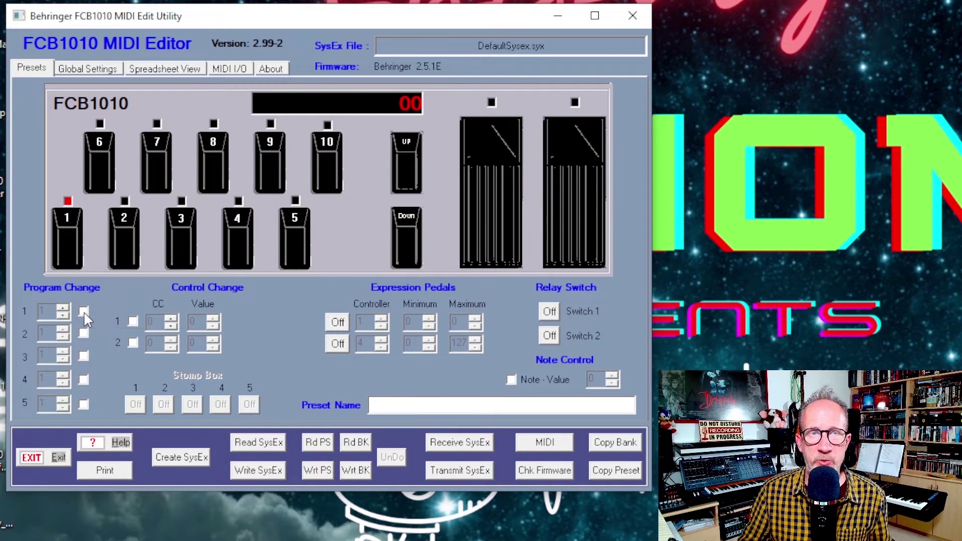
pyautogui.click(133, 321)
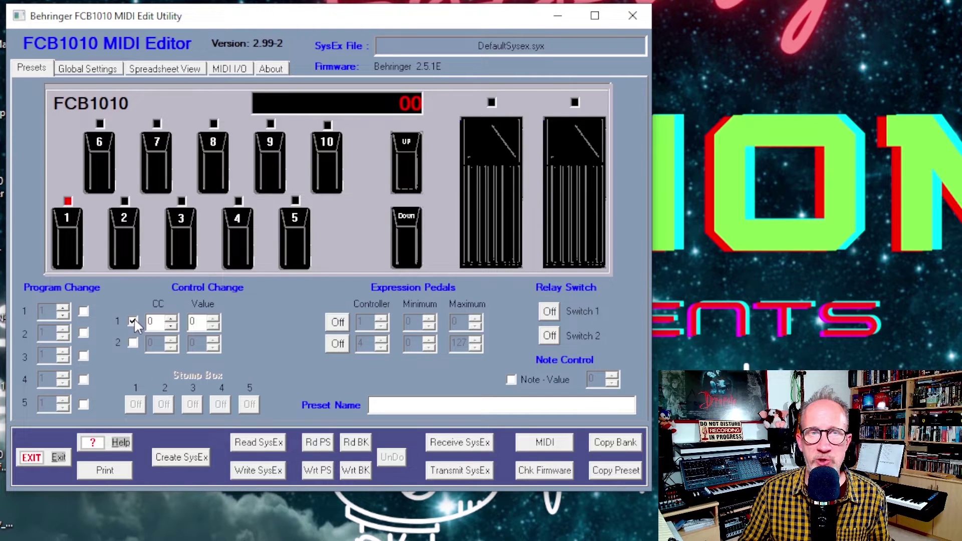
pyautogui.doubleClick(153, 323)
pyautogui.write('9')
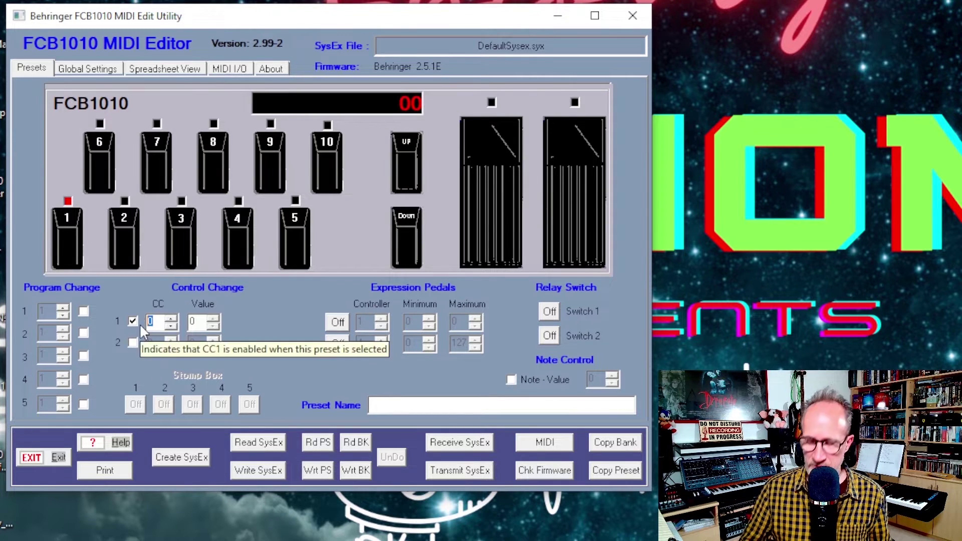
pyautogui.write('2')
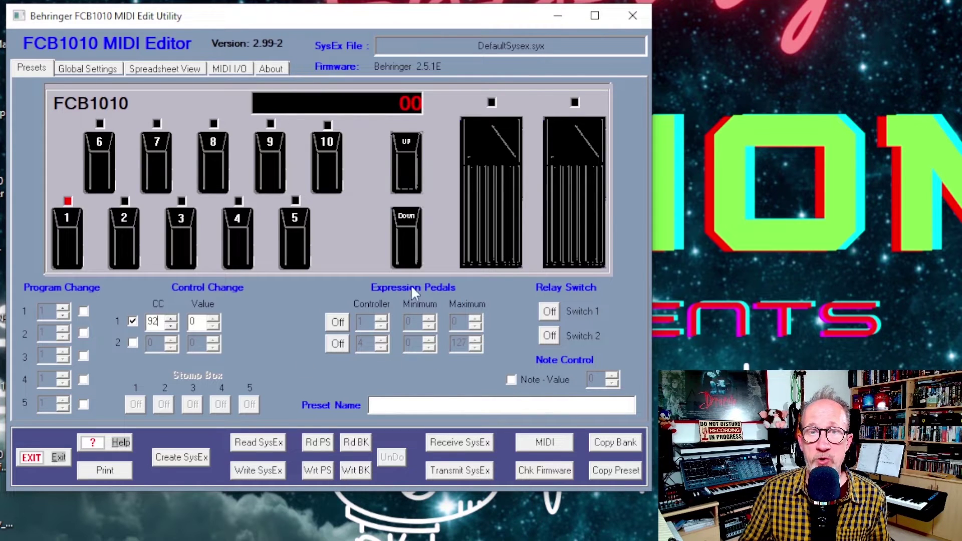
# - Turn on both expression pedals for preset 1, with controller 95 and maximum 127 for the first and controller 1 for the second
pyautogui.click(337, 322)
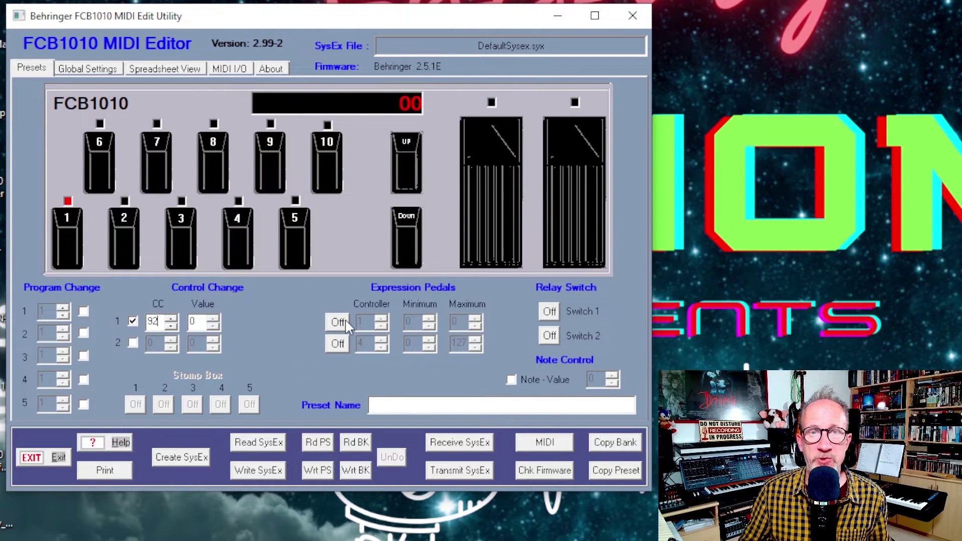
pyautogui.click(339, 344)
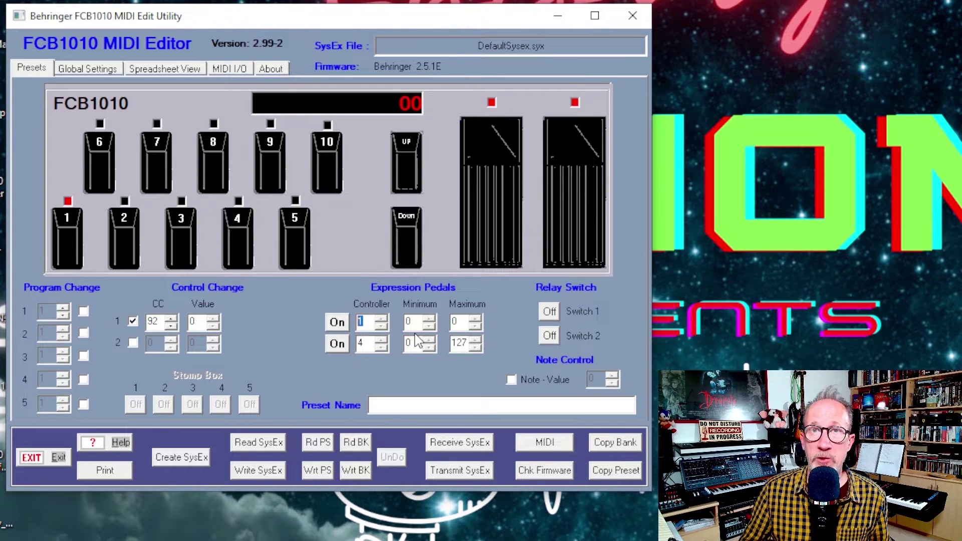
pyautogui.write('95')
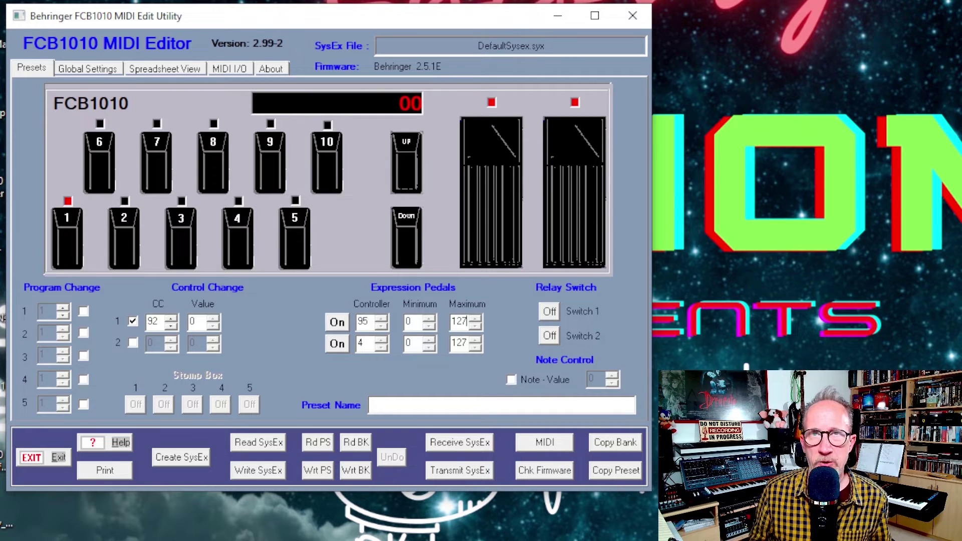
pyautogui.doubleClick(375, 343)
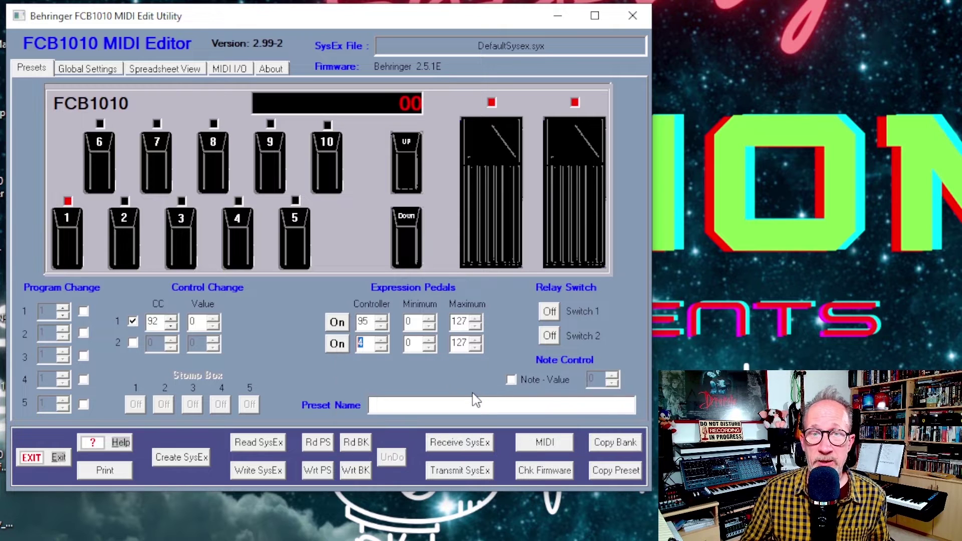
pyautogui.write('1')
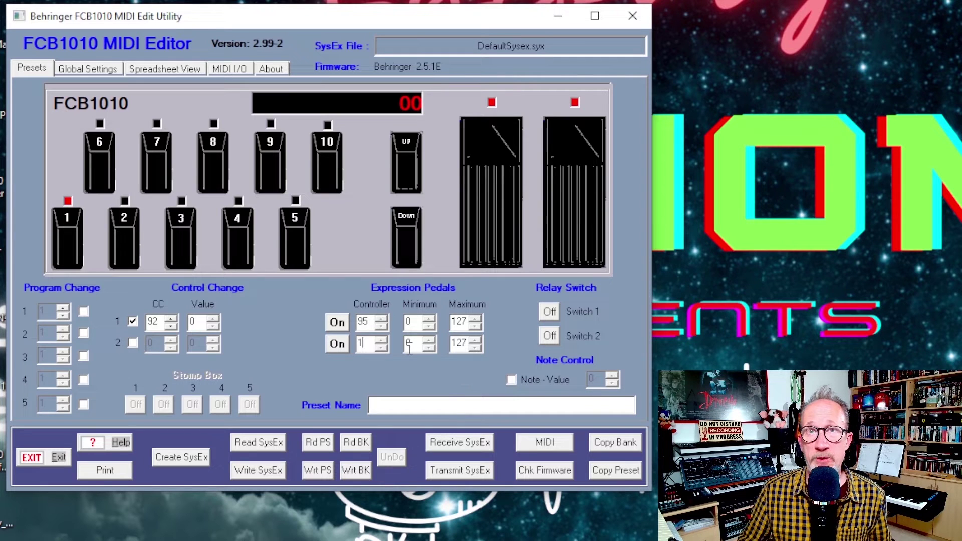
# - For preset 2, disable Program Change 1 and enable Control Change 1 with CC 92 and value 16
pyautogui.click(118, 258)
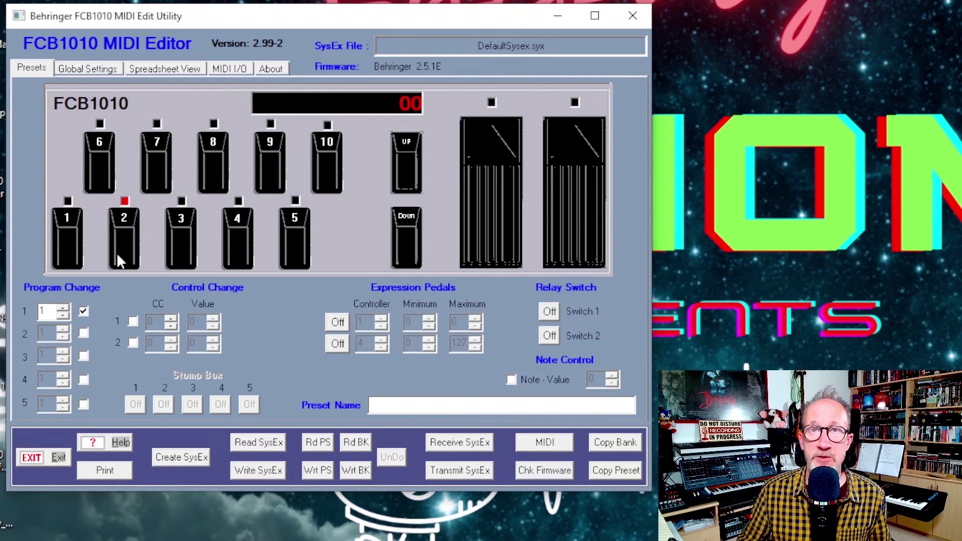
pyautogui.click(84, 313)
pyautogui.click(132, 321)
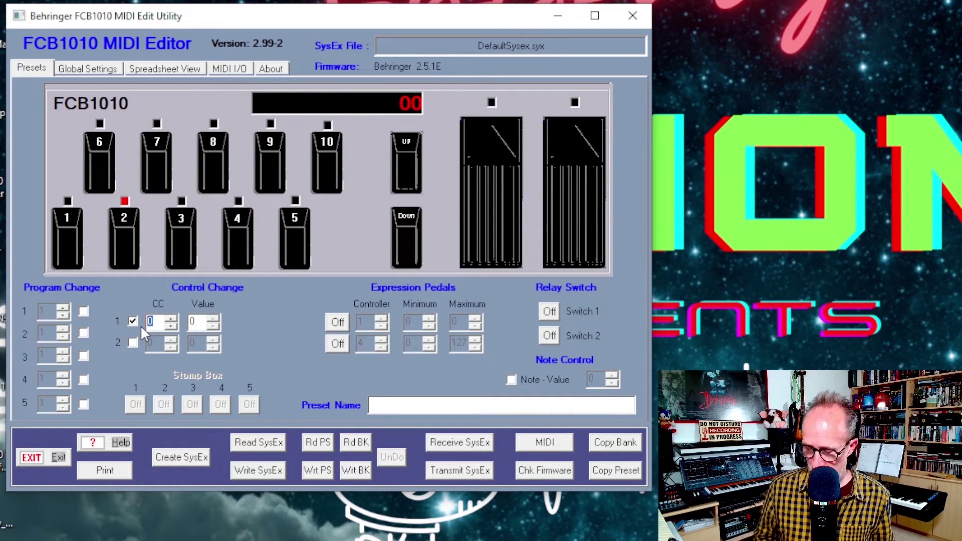
pyautogui.write('92')
pyautogui.press('Tab')
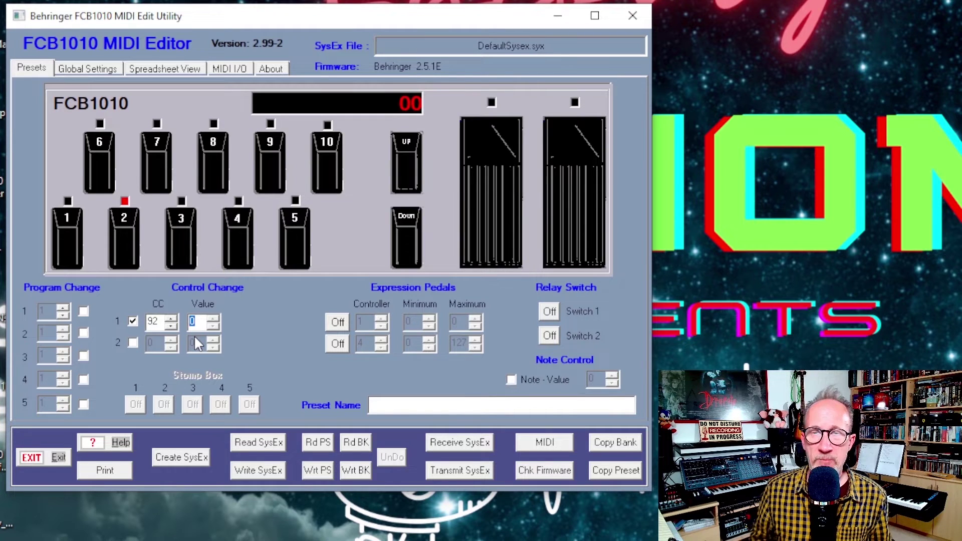
pyautogui.write('16')
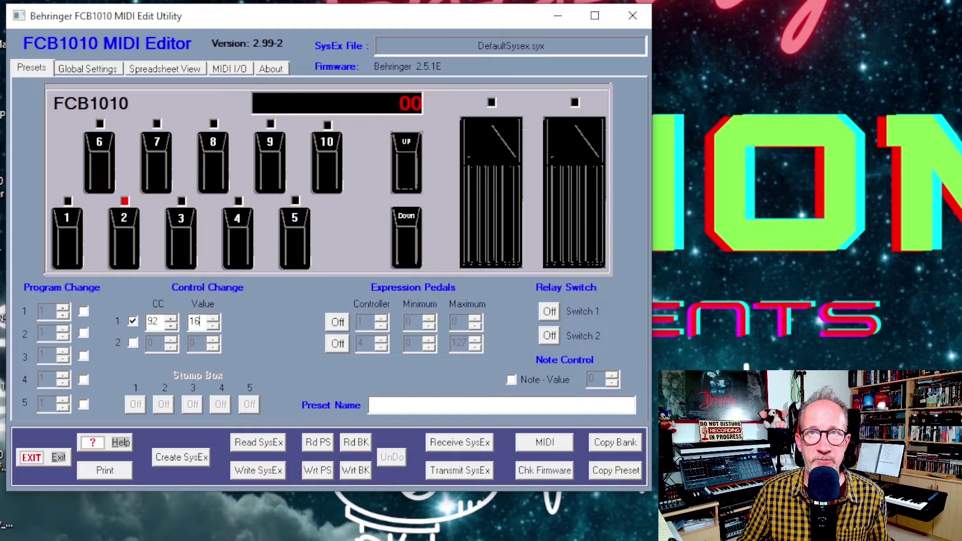
# - Turn on preset 2's expression pedals, with controller 95 and maximum 127 for the first and controller 1 for the second
pyautogui.click(337, 321)
pyautogui.click(335, 343)
pyautogui.doubleClick(360, 321)
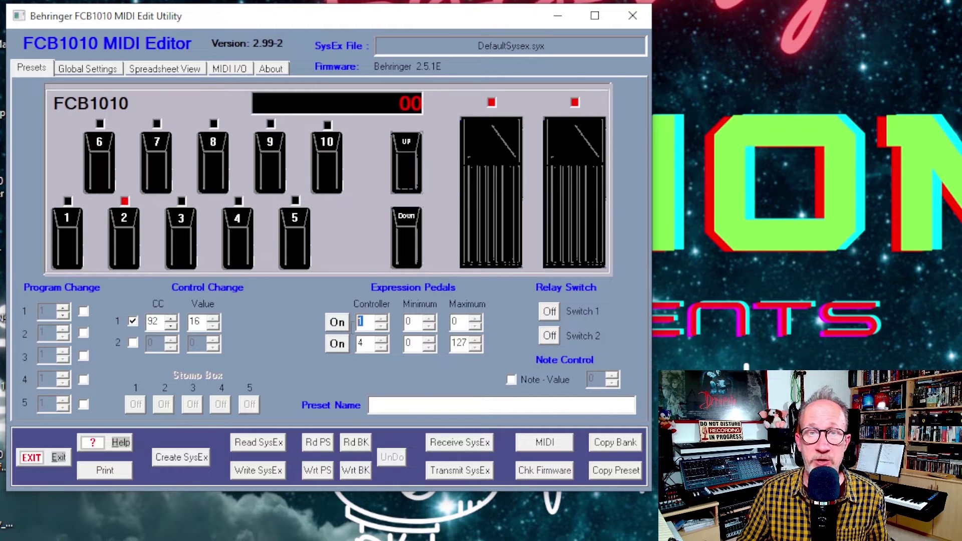
pyautogui.write('95')
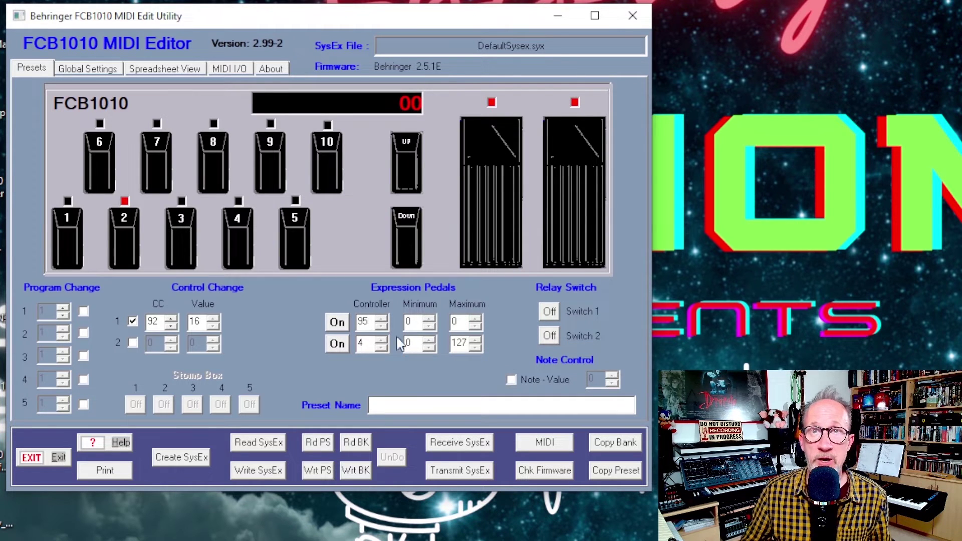
pyautogui.doubleClick(360, 344)
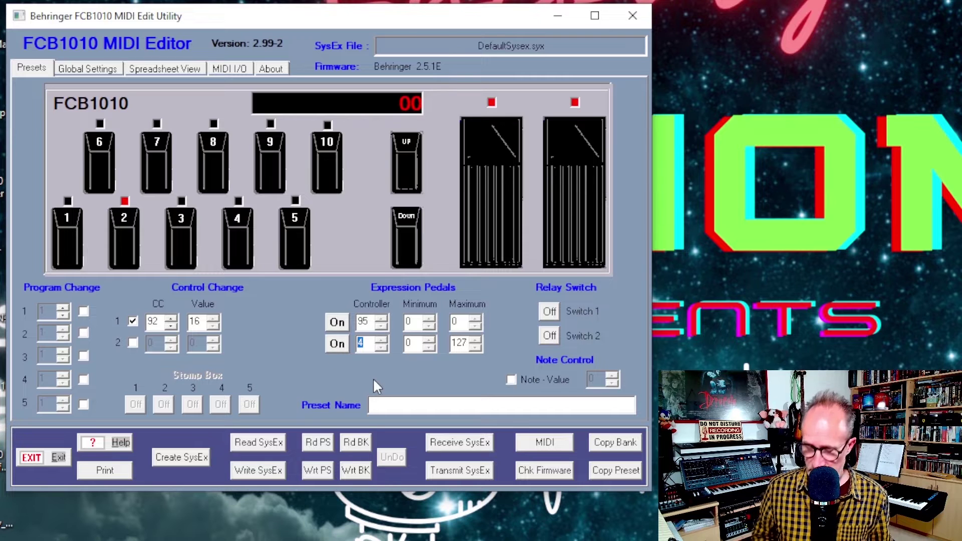
pyautogui.write('1')
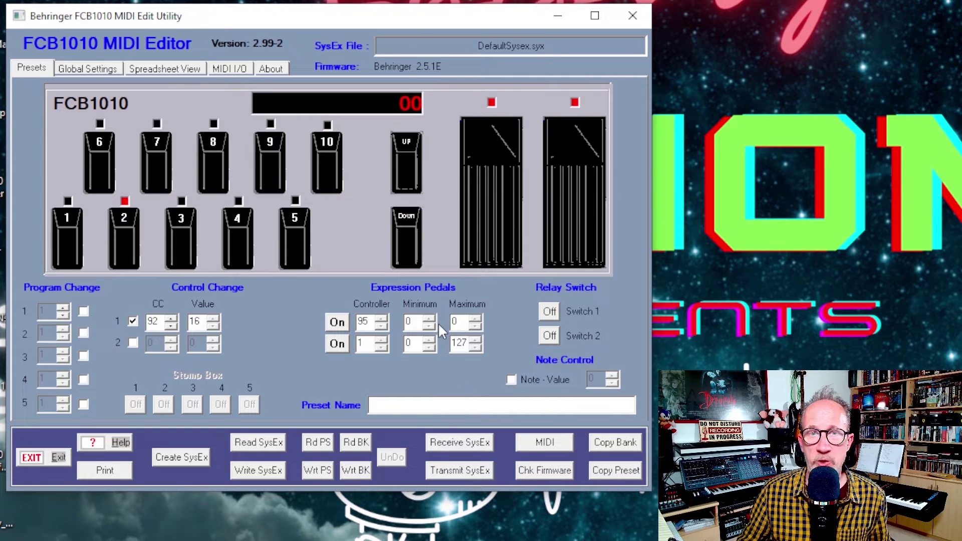
pyautogui.doubleClick(456, 321)
pyautogui.write('127')
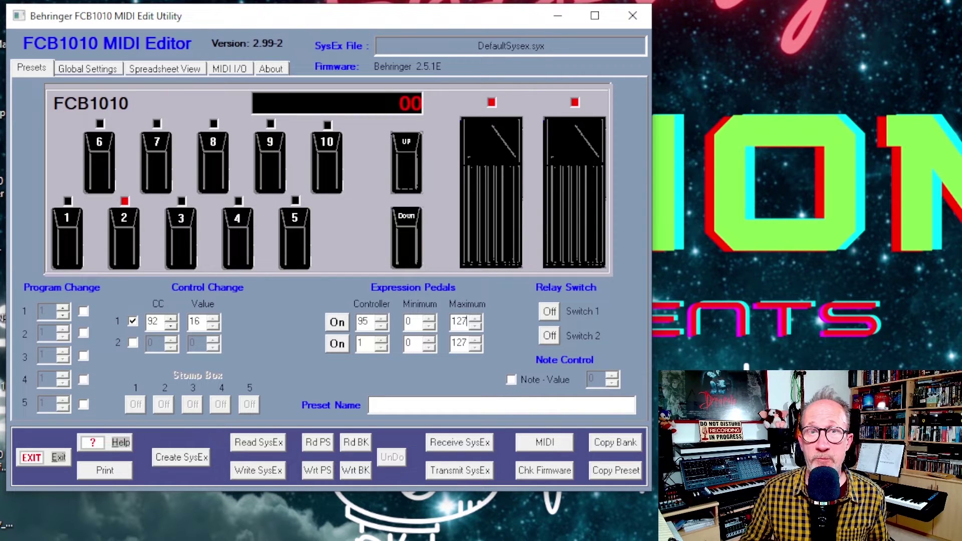
# - For preset 10, disable Program Change 1 and turn on both expression pedals
pyautogui.click(325, 180)
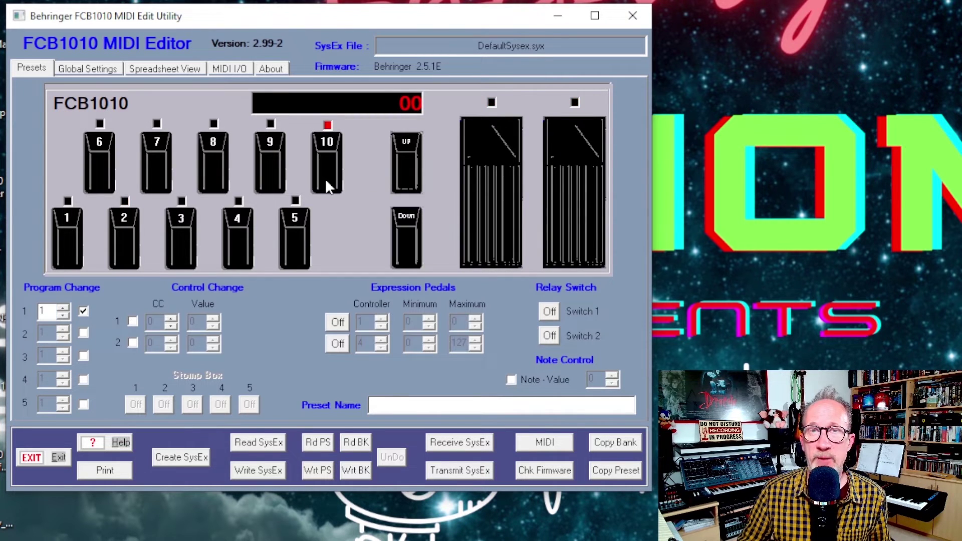
pyautogui.click(83, 311)
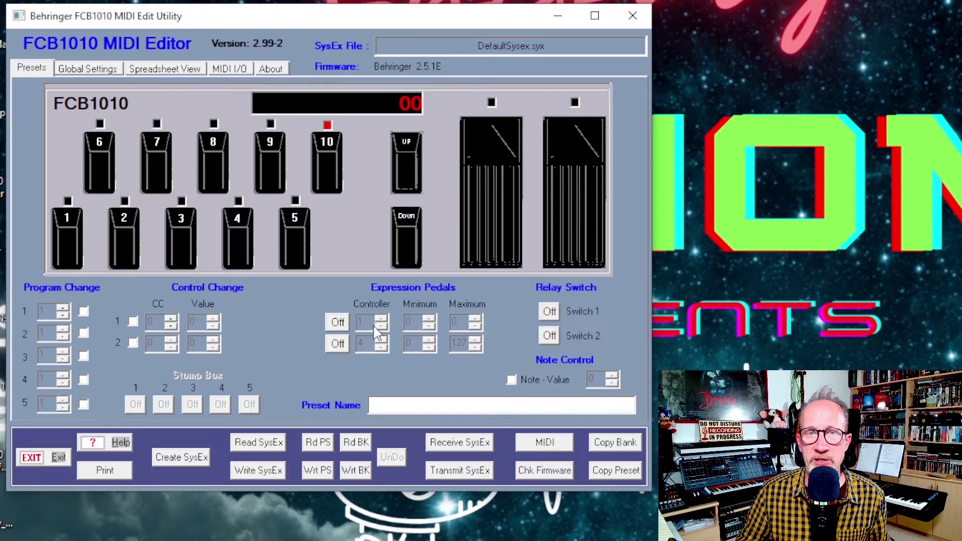
pyautogui.click(337, 322)
pyautogui.click(337, 343)
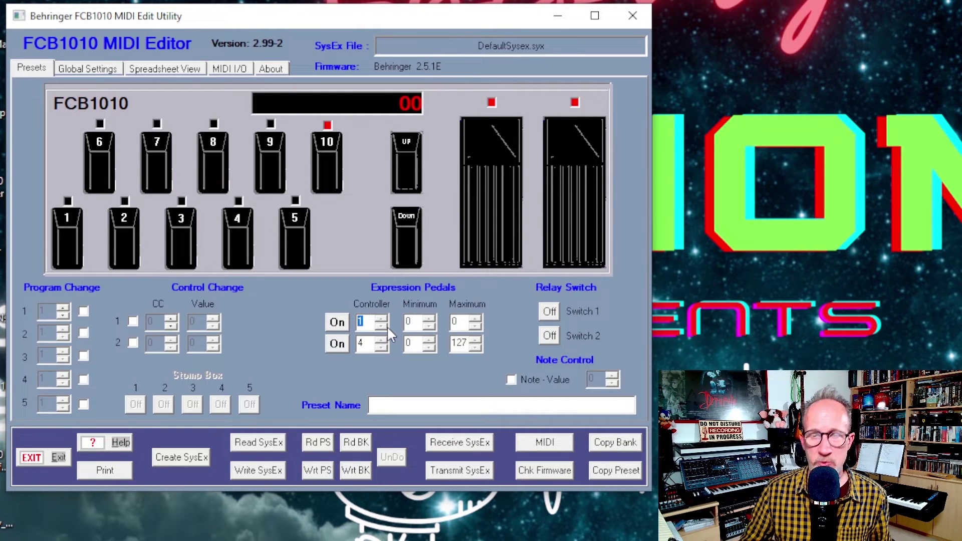
# - Set preset 10's pedal controllers to 95 and 1, the first pedal's maximum to 127, and turn on relay Switch 1
pyautogui.write('95')
pyautogui.press('Tab')
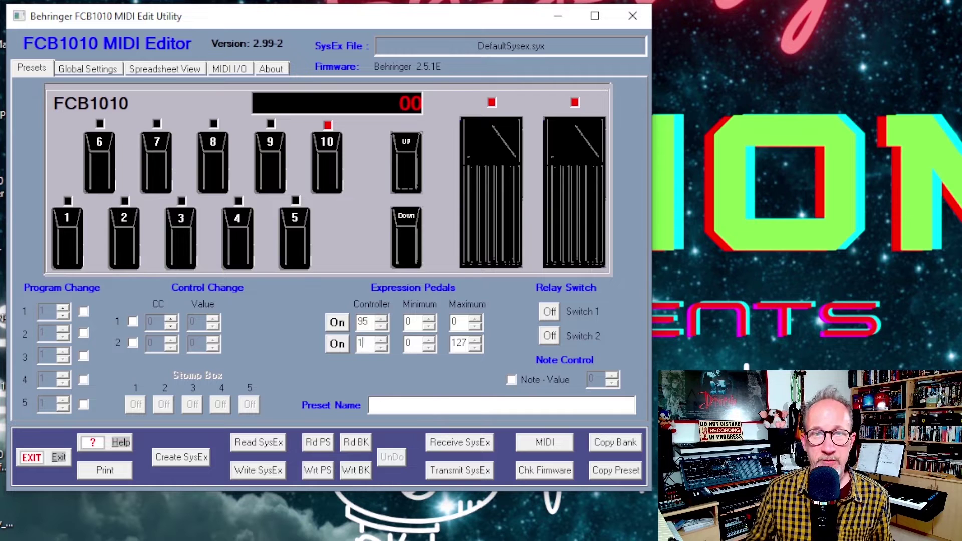
pyautogui.click(453, 322)
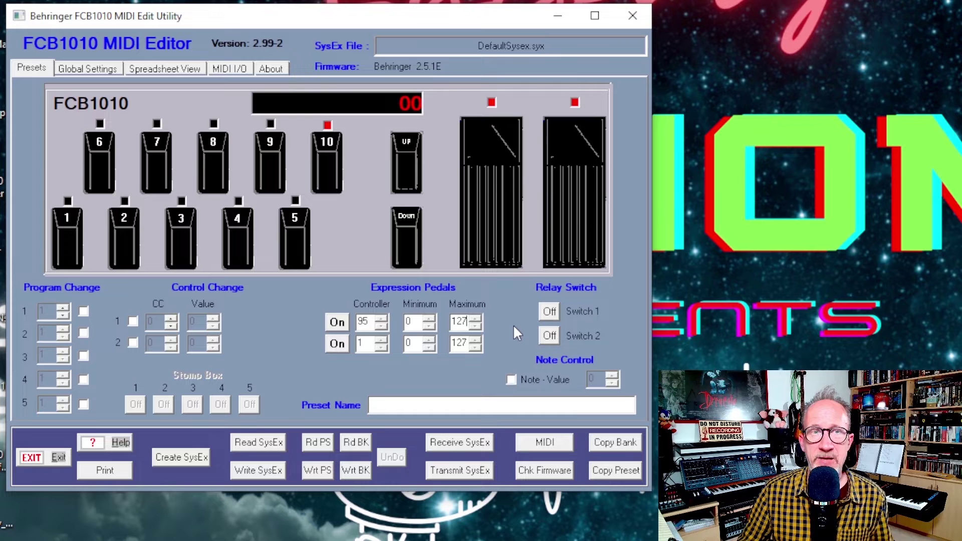
pyautogui.click(550, 311)
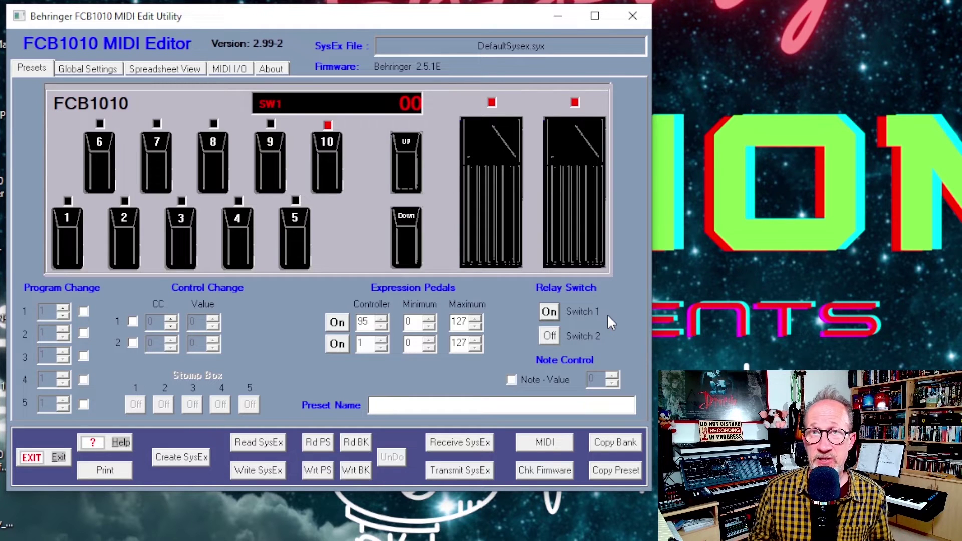
# - Load the saved MODX+ SysEx file from the Desktop
pyautogui.click(259, 452)
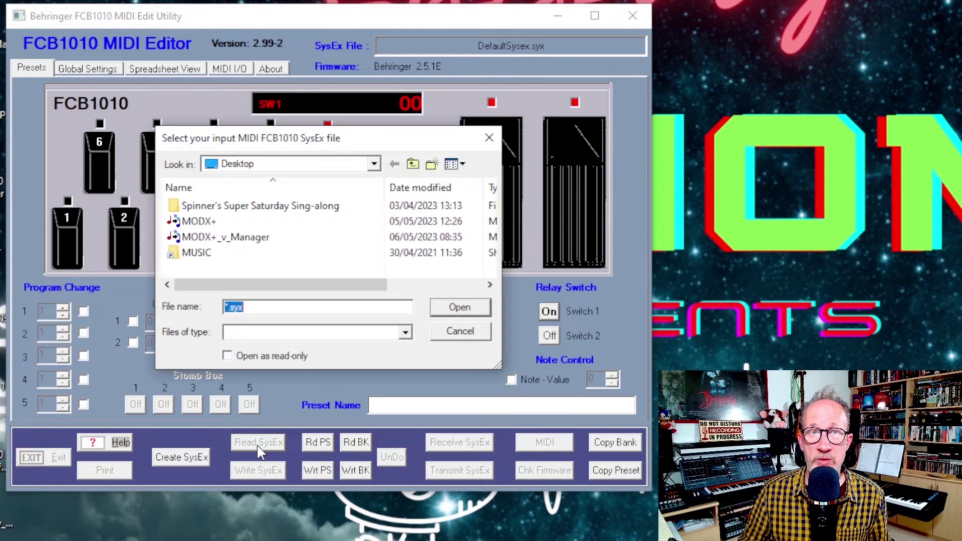
pyautogui.click(199, 221)
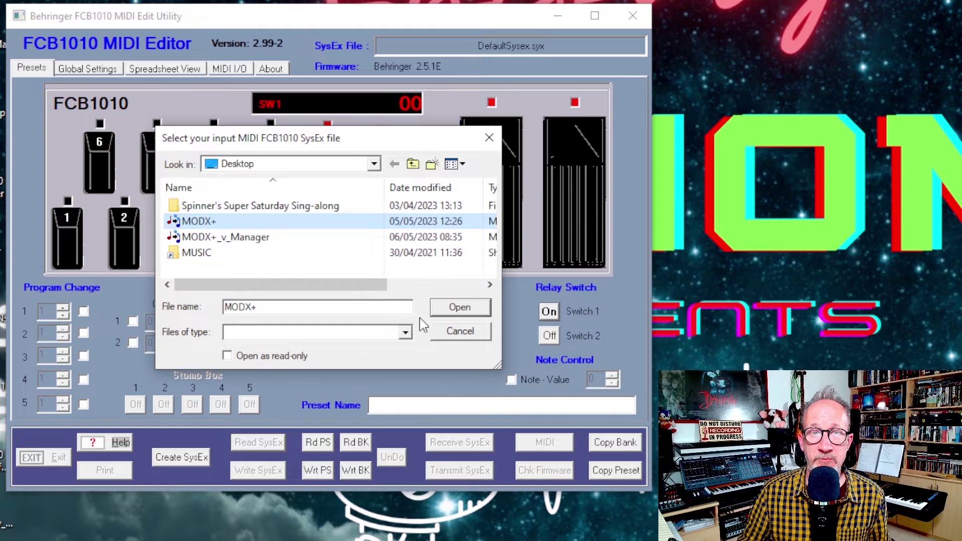
pyautogui.click(459, 307)
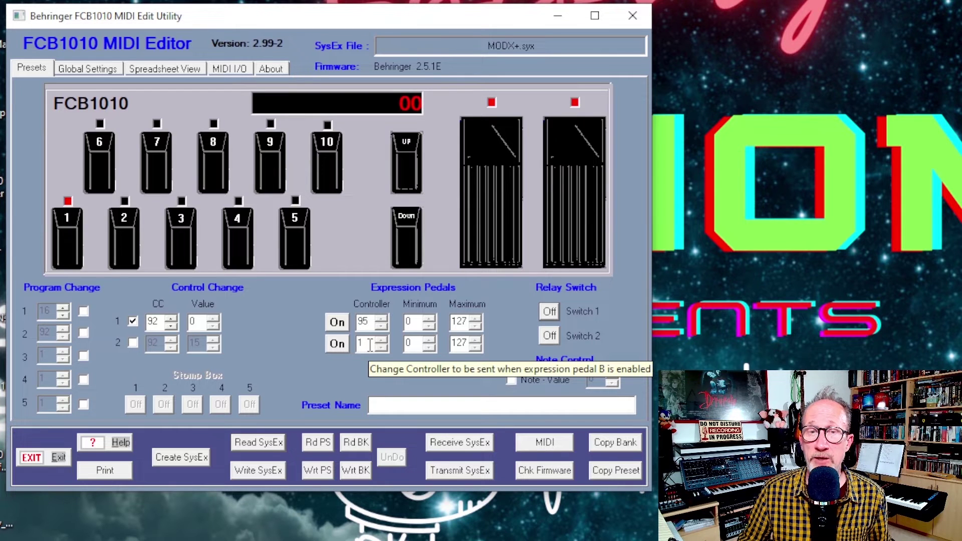
# - Review the control change, expression pedal and relay settings of presets 2, 3 and 10 in bank 00 and presets 3 to 5 in bank 01
pyautogui.click(130, 259)
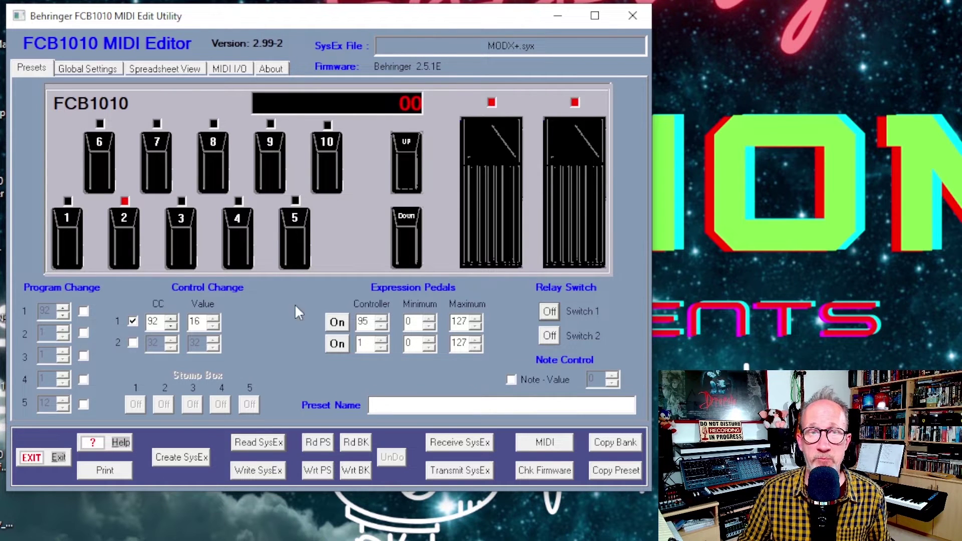
pyautogui.click(189, 253)
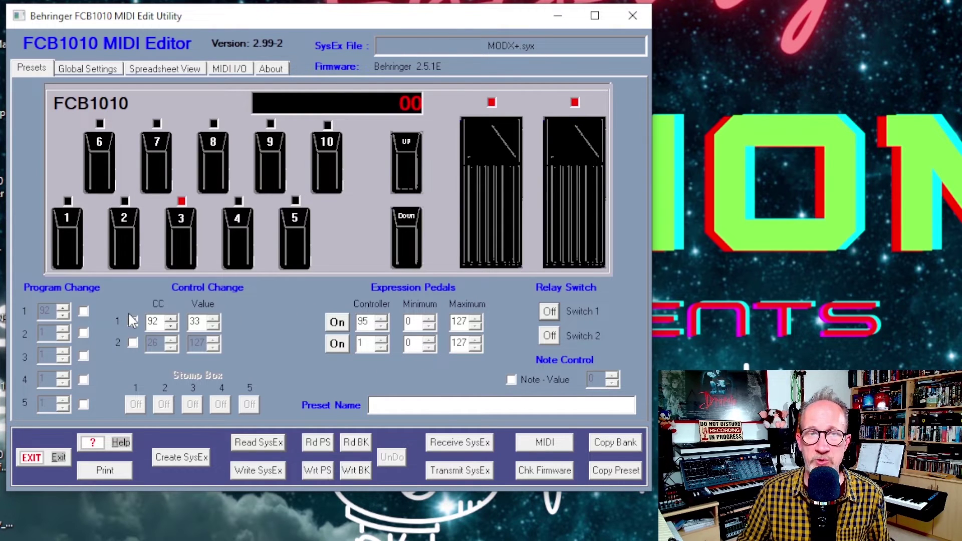
pyautogui.click(330, 173)
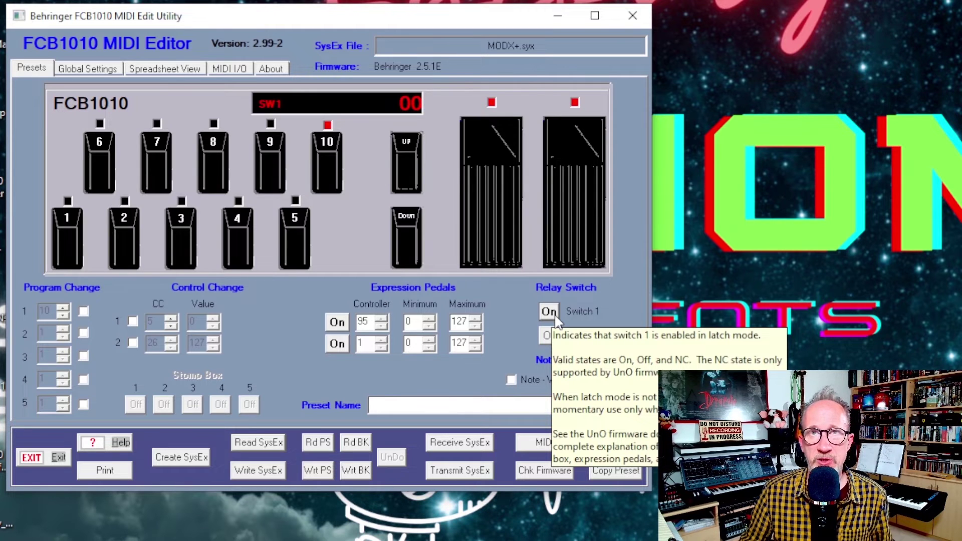
pyautogui.click(405, 167)
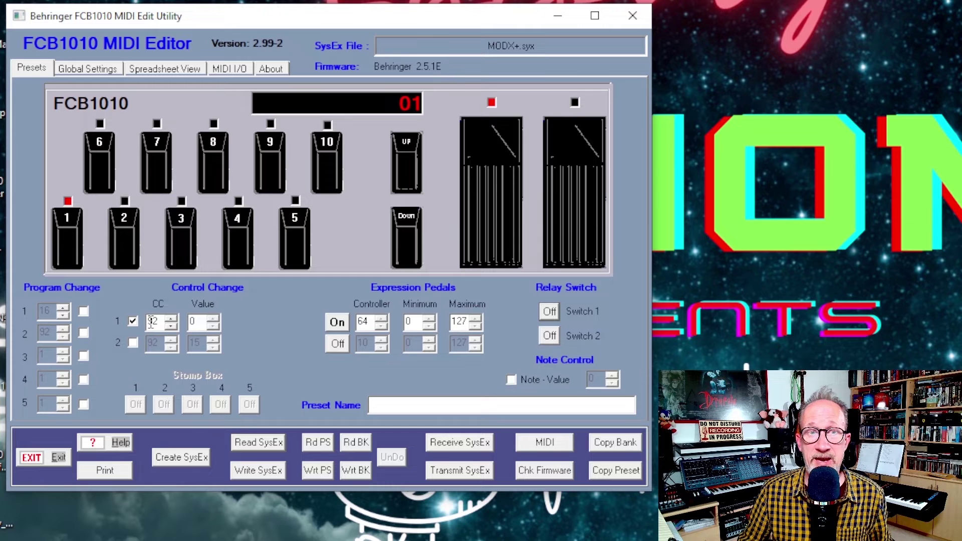
pyautogui.click(184, 236)
pyautogui.click(240, 254)
pyautogui.click(296, 239)
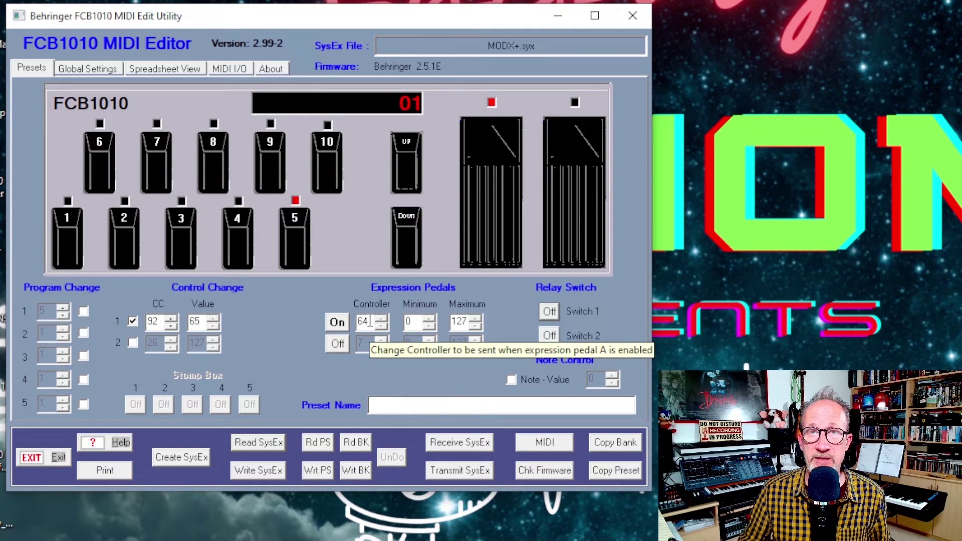
# - Examine the control change values and expression pedal controllers of presets 4, 6 and 7 in bank 02
pyautogui.click(407, 161)
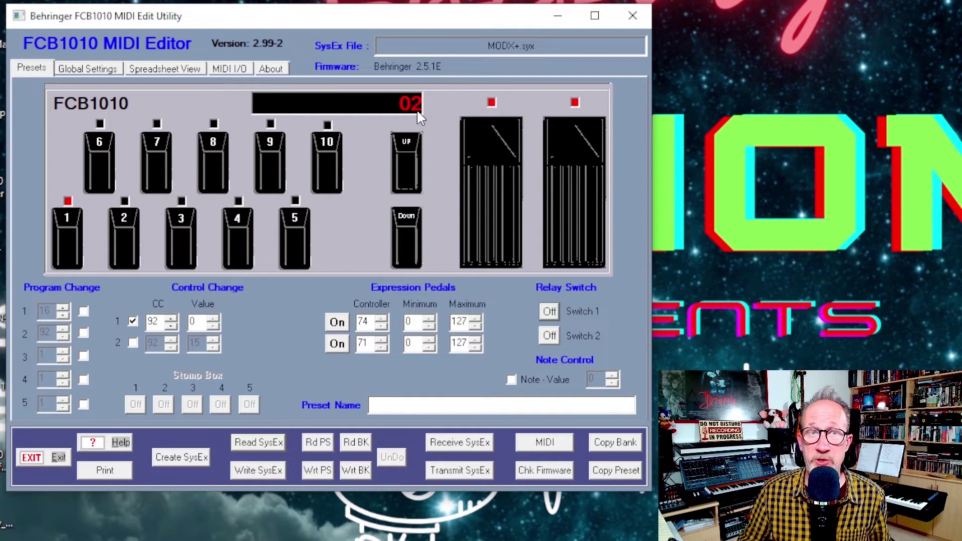
pyautogui.click(236, 255)
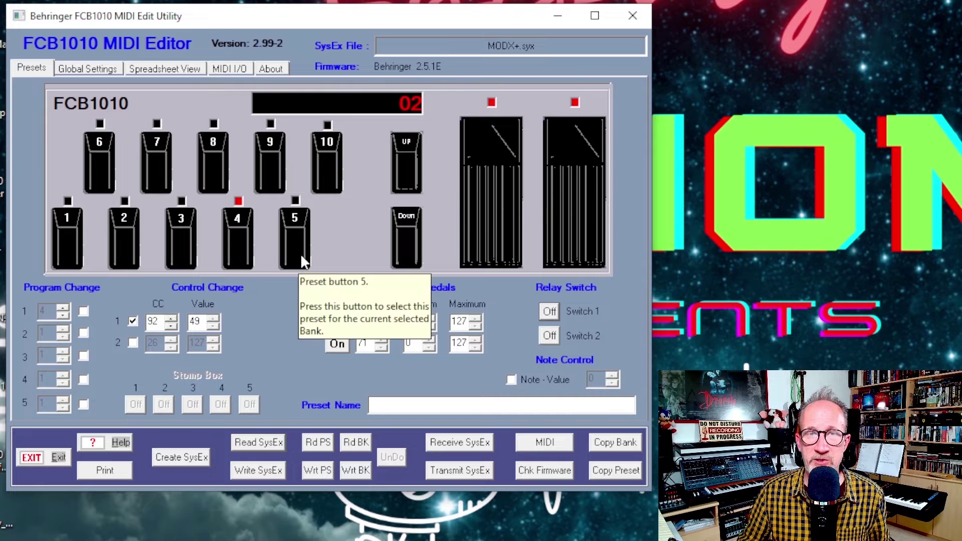
pyautogui.click(99, 172)
pyautogui.click(159, 176)
pyautogui.click(336, 343)
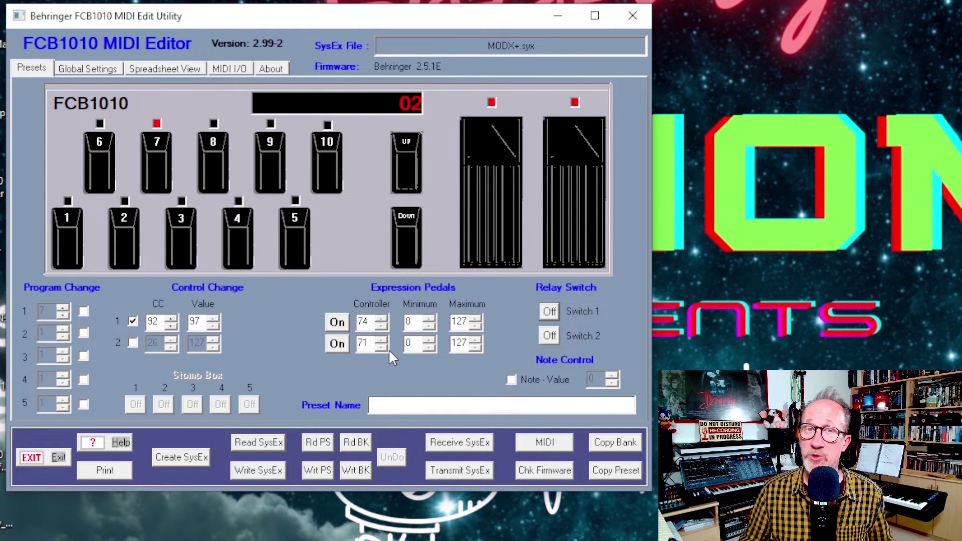
pyautogui.click(408, 165)
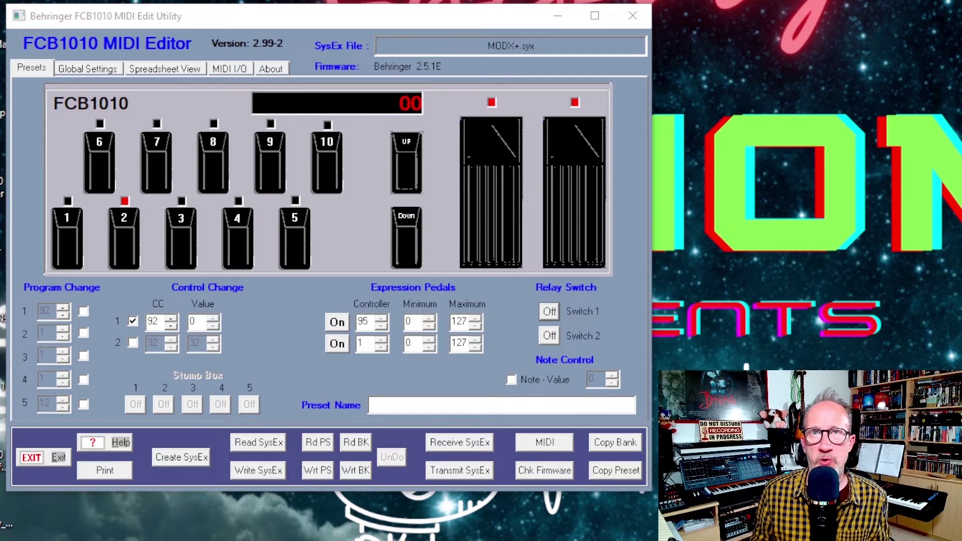
# - Transmit the SysEx data to the FCB1010 pedal, and open the dialog for writing the settings to a SysEx file
pyautogui.click(470, 479)
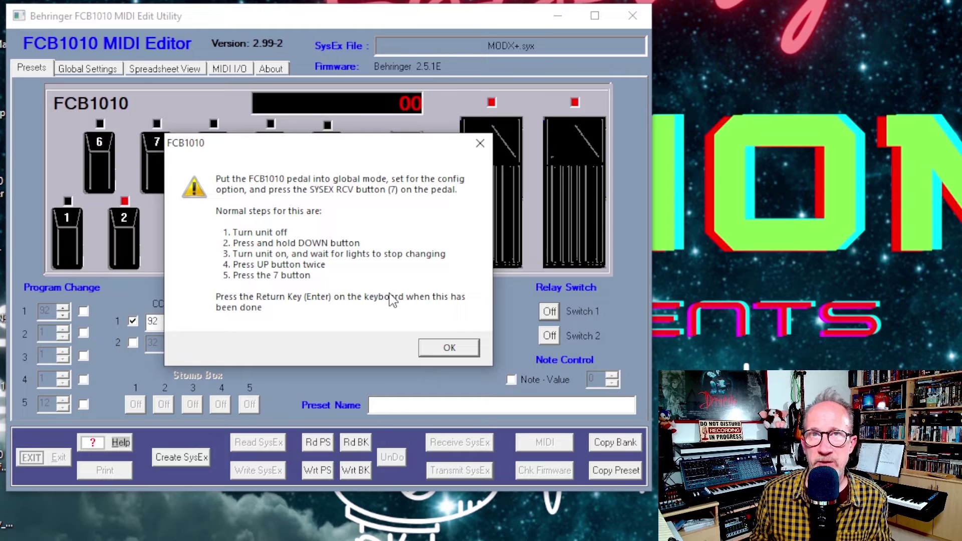
pyautogui.click(448, 349)
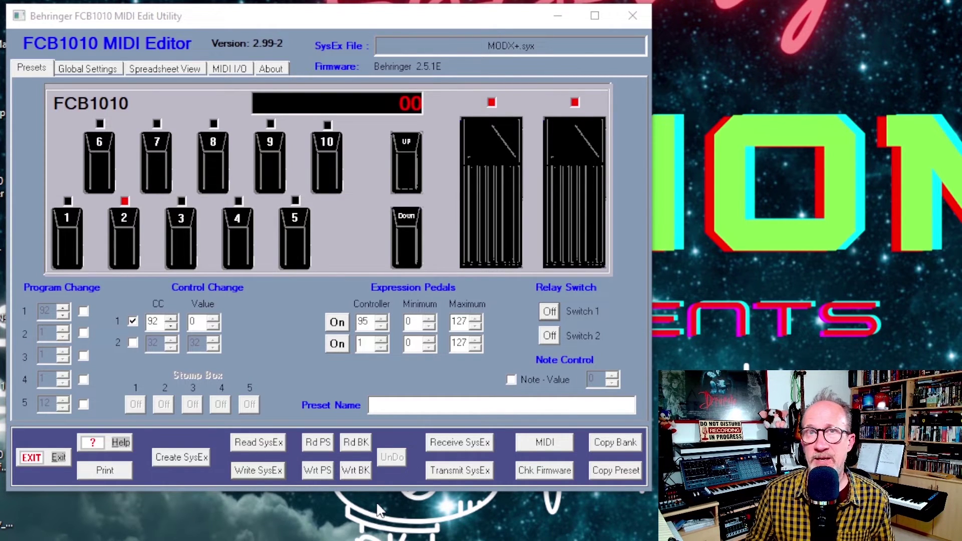
pyautogui.click(267, 474)
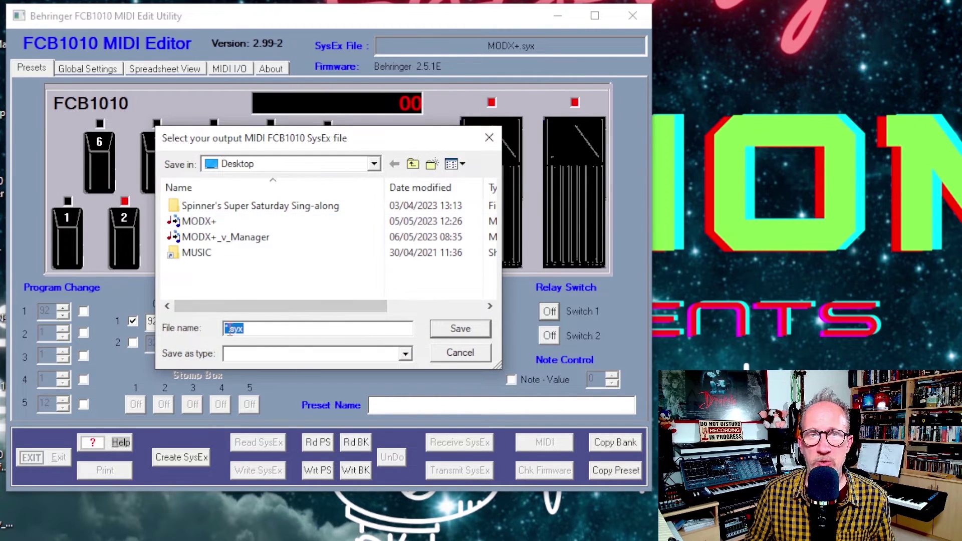
pyautogui.doubleClick(276, 234)
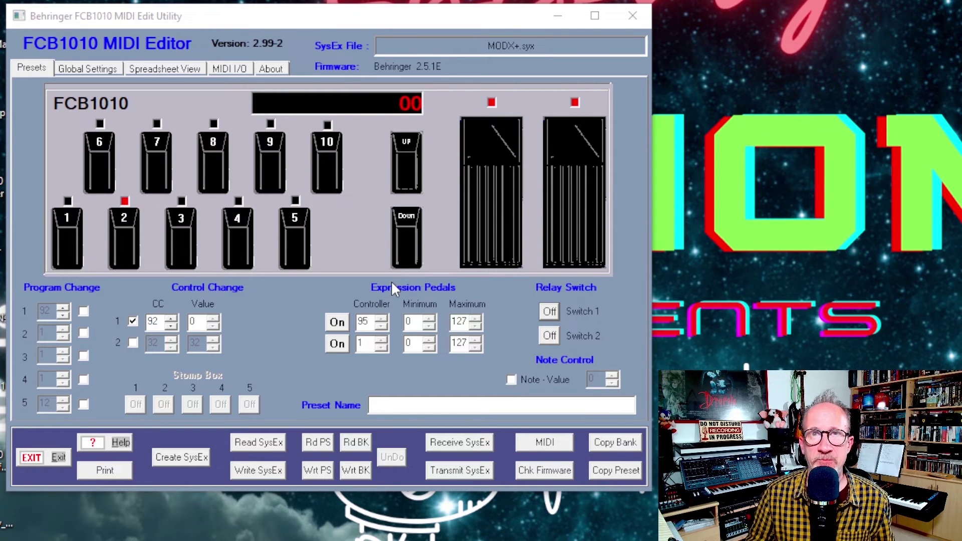
# - Review the control change and expression pedal settings of all presets in the spreadsheet view
pyautogui.click(164, 70)
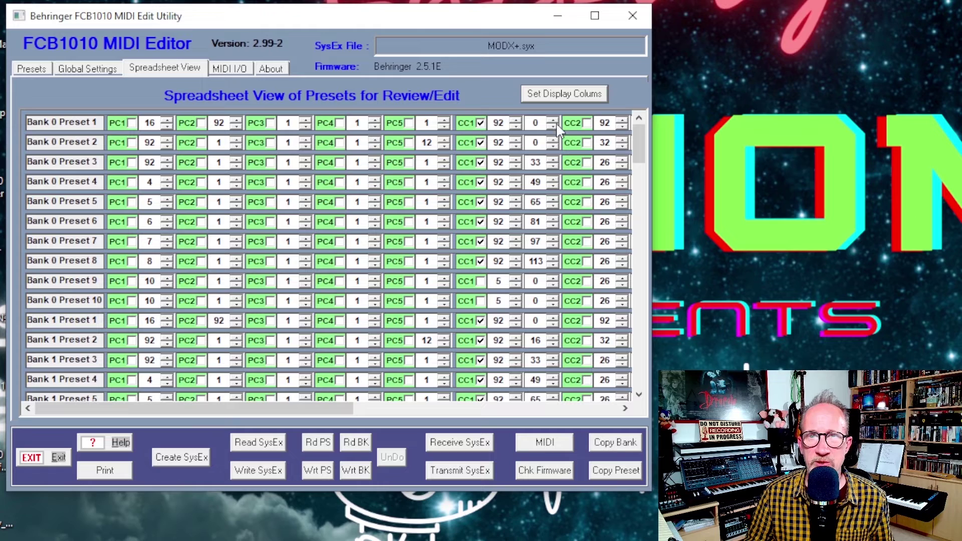
pyautogui.moveTo(304, 408); pyautogui.dragTo(406, 411)
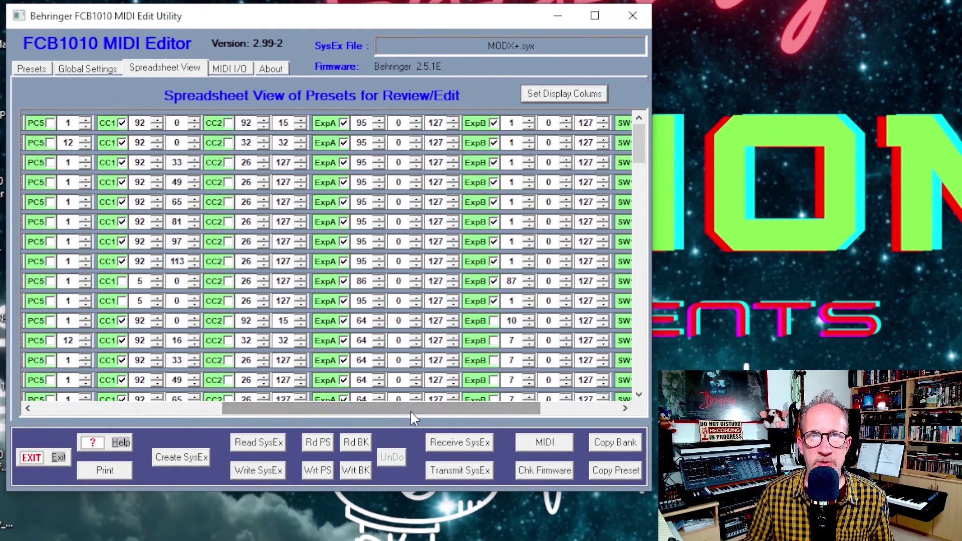
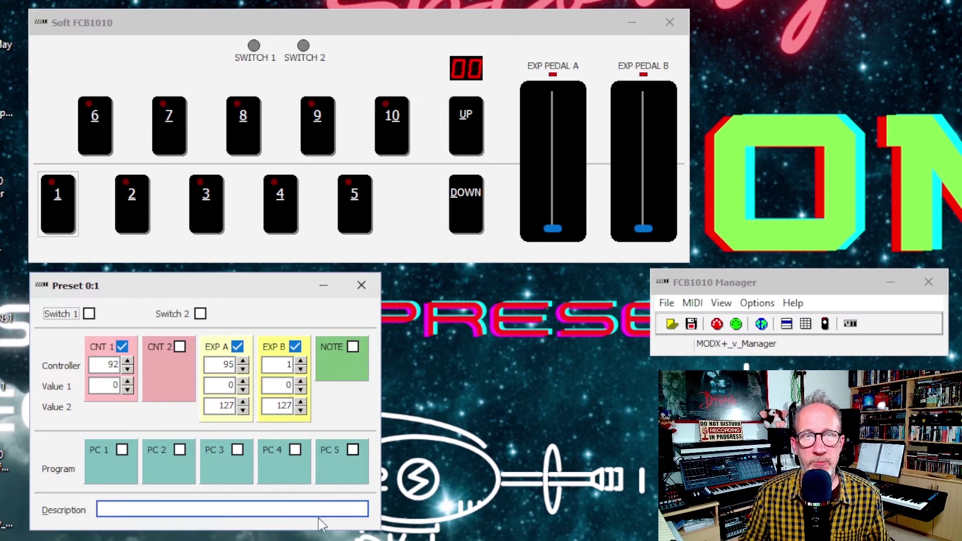
# - In FCB1010 Manager, inspect preset 1 of bank 0 and view all presets of the MODX+_v_Manager file in a table
pyautogui.click(114, 385)
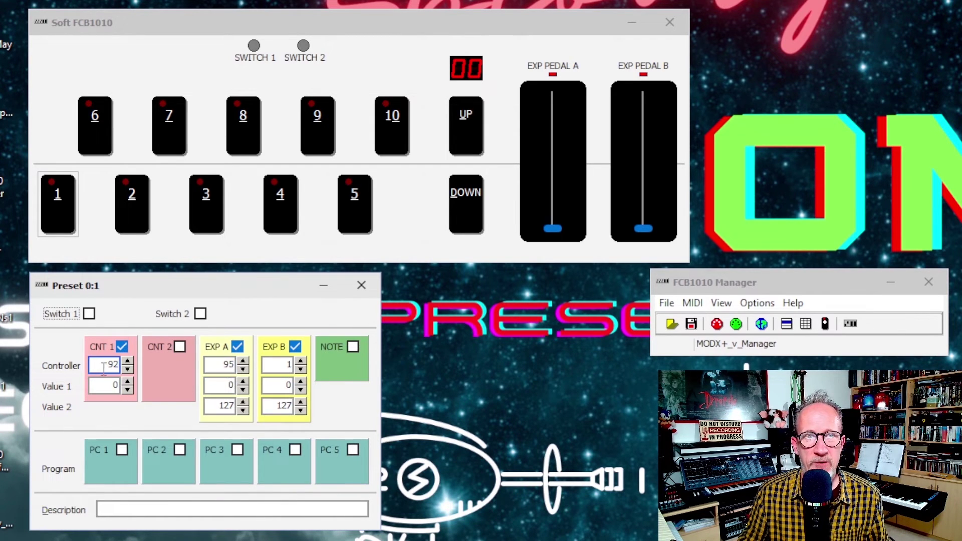
pyautogui.click(57, 207)
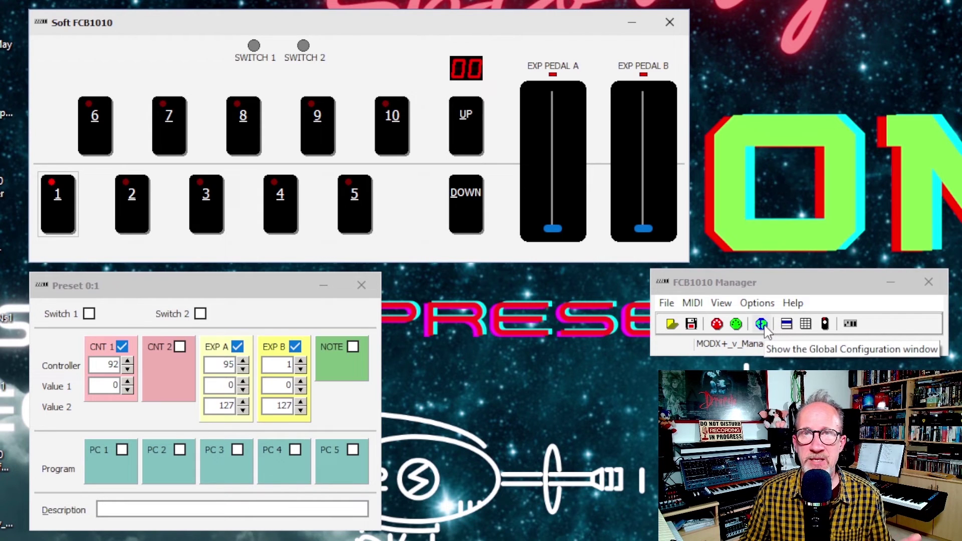
pyautogui.click(805, 325)
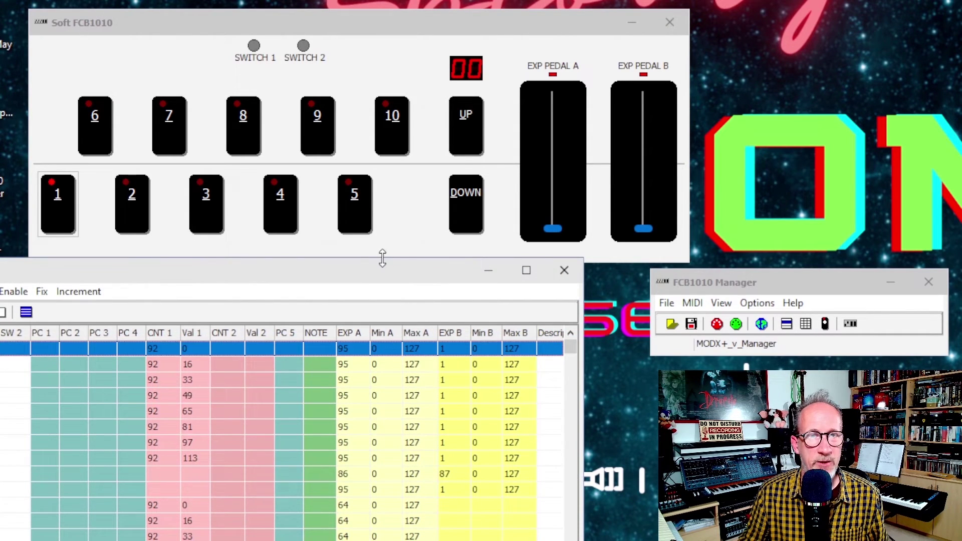
pyautogui.moveTo(364, 275); pyautogui.dragTo(358, 122)
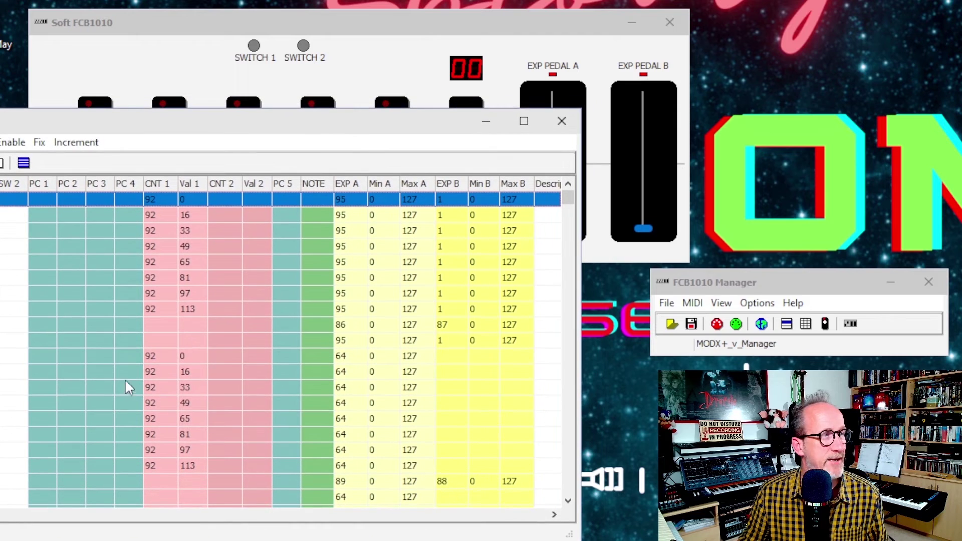